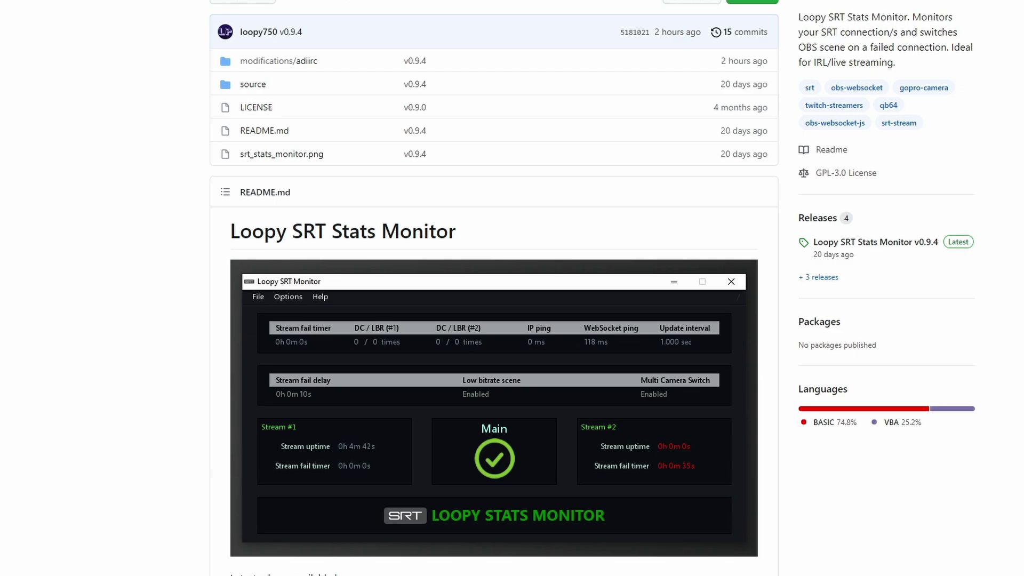
- Open the Loopy SRT Stats Monitor v0.9.4 release page and scroll down to its Assets list
{"action": "left_click", "coordinate": [821, 243]}
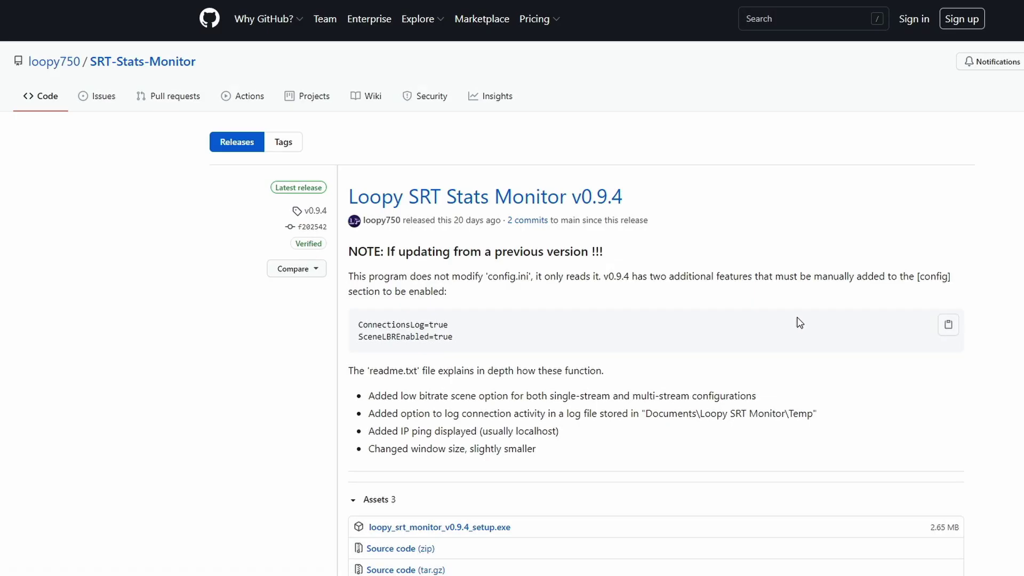
{"action": "scroll", "coordinate": [512, 288], "scroll_direction": "down", "scroll_amount": 1}
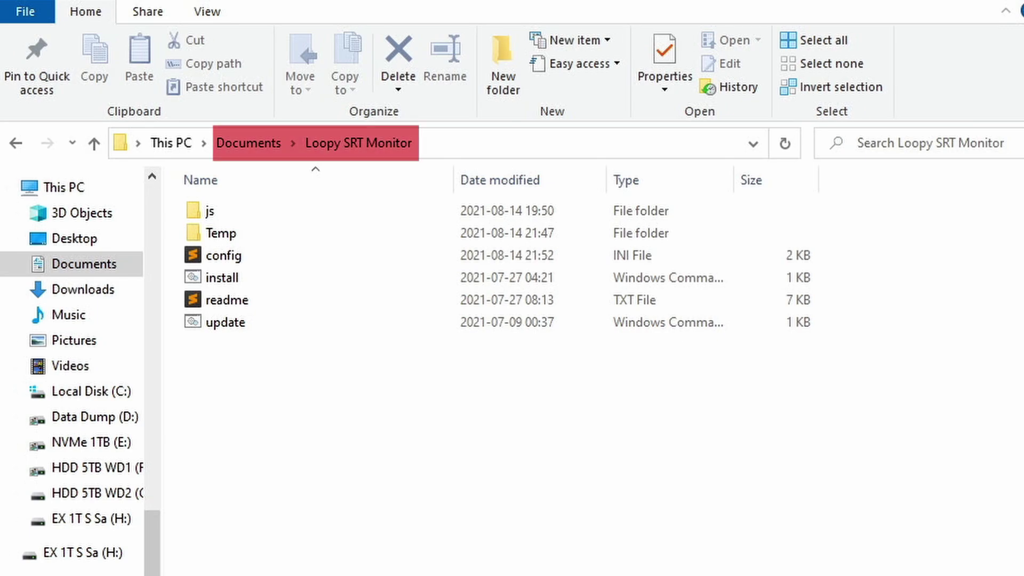
- Select config.ini in the Documents\Loopy SRT Monitor folder
{"action": "left_click", "coordinate": [282, 259]}
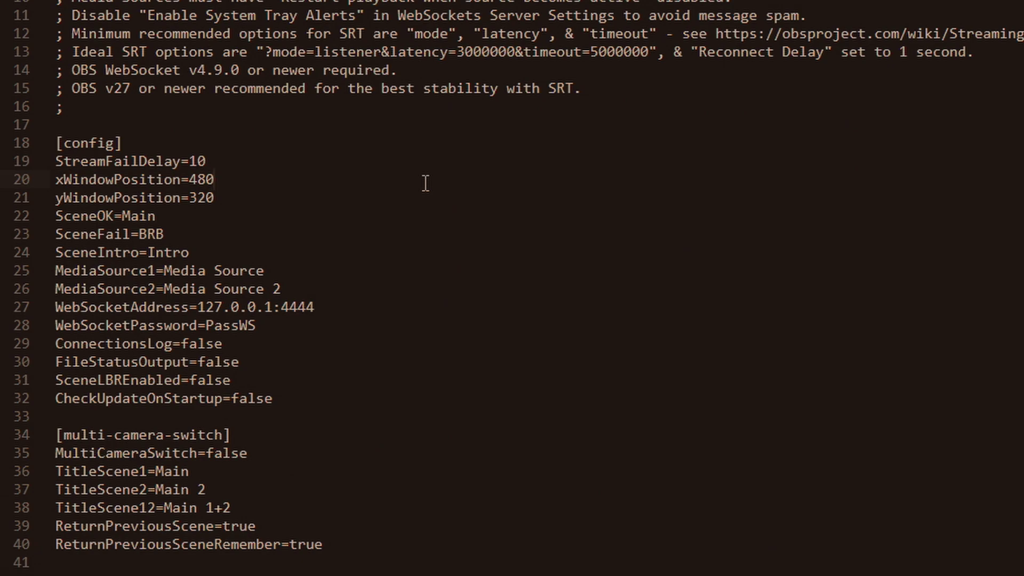
{"action": "double_click", "coordinate": [126, 168]}
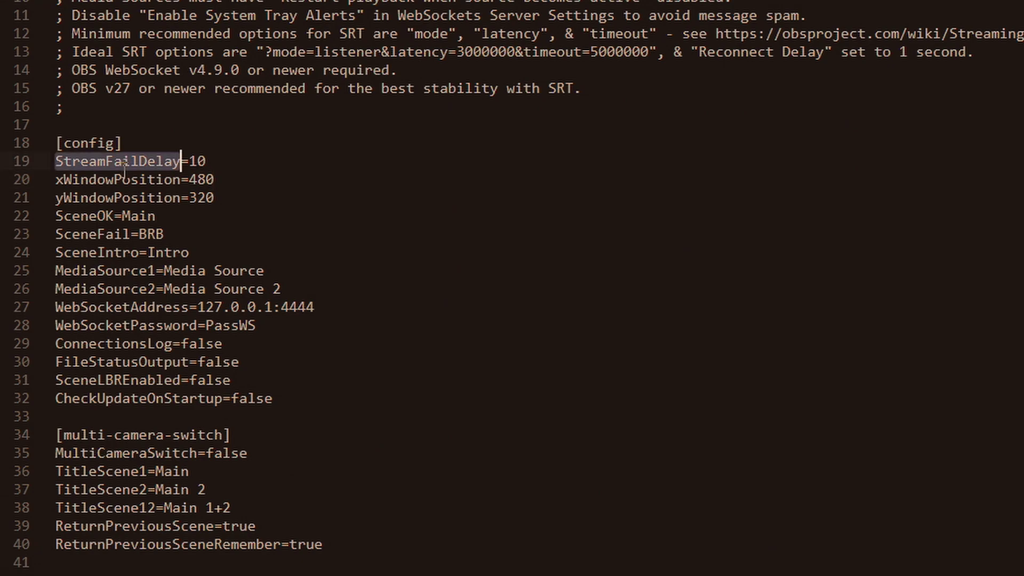
{"action": "left_click", "coordinate": [415, 71]}
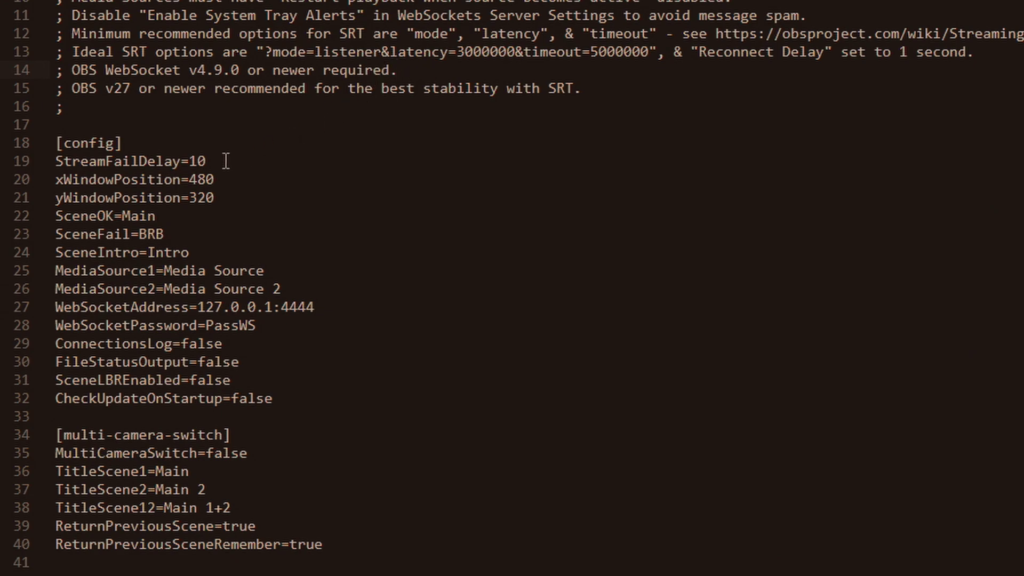
{"action": "left_click_drag", "start_coordinate": [208, 161], "coordinate": [190, 161]}
{"action": "left_click", "coordinate": [231, 122]}
{"action": "left_click_drag", "start_coordinate": [228, 197], "coordinate": [233, 166]}
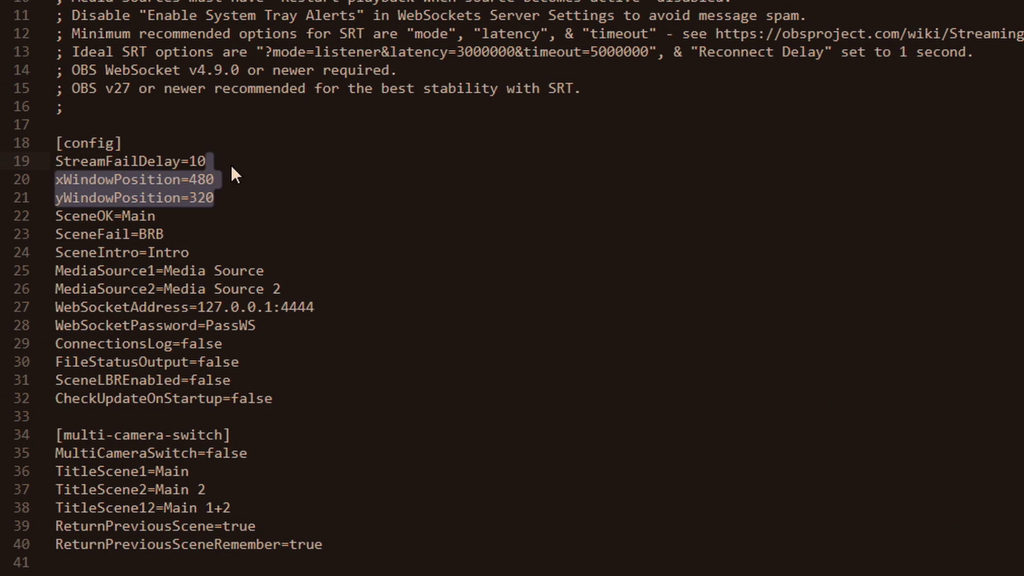
{"action": "left_click", "coordinate": [250, 121]}
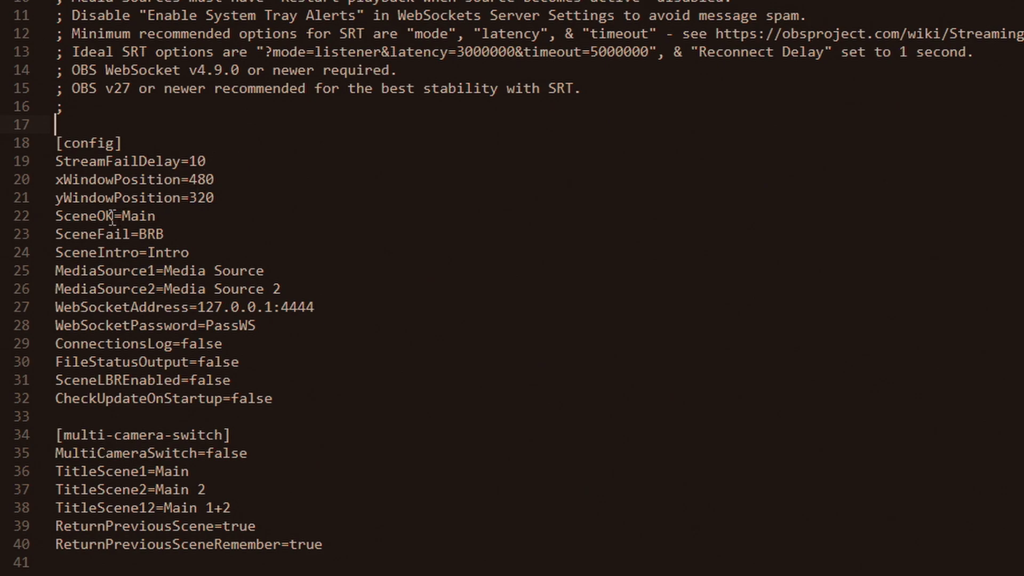
{"action": "left_click_drag", "start_coordinate": [55, 217], "coordinate": [114, 216]}
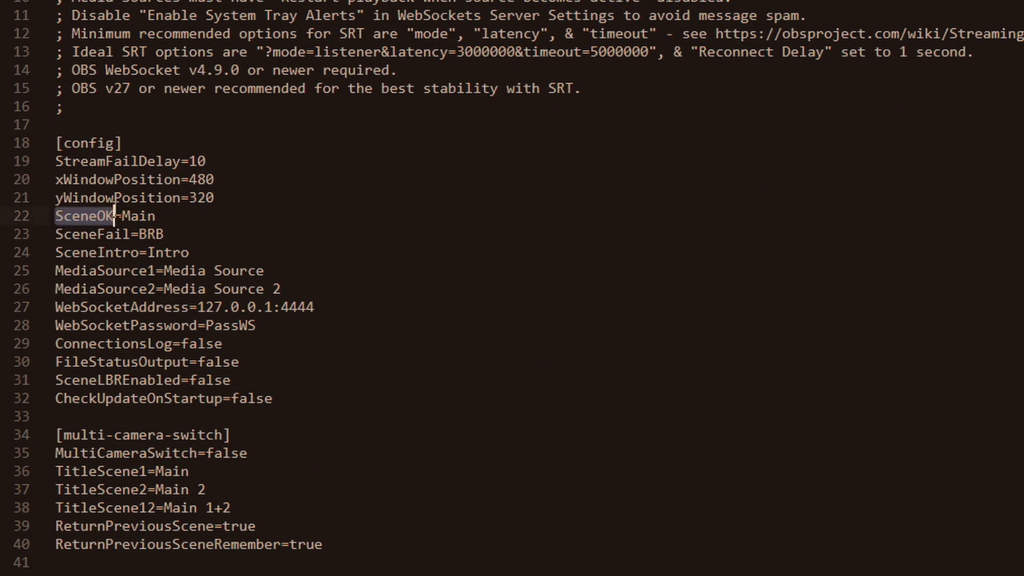
{"action": "left_click", "coordinate": [190, 122]}
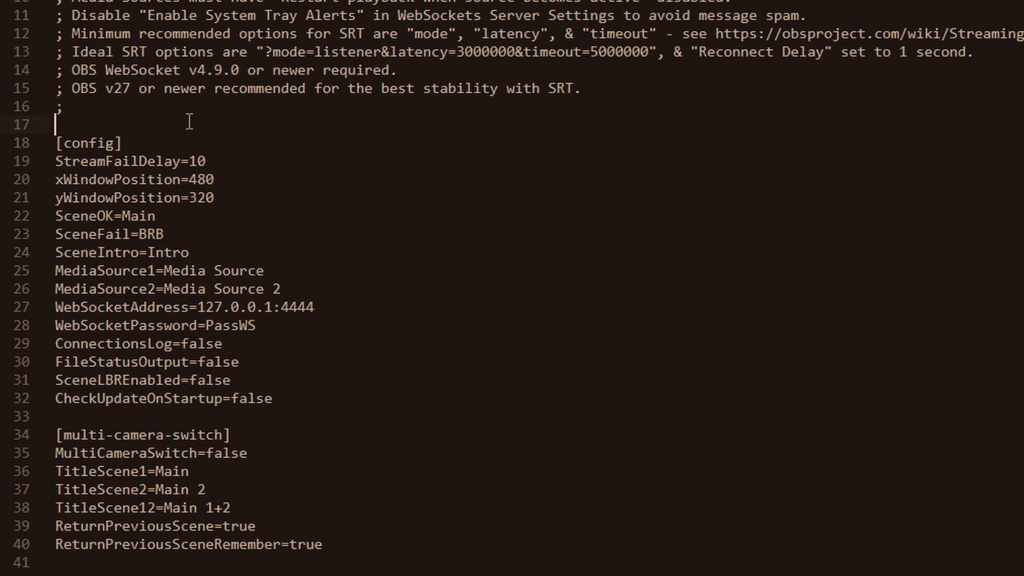
{"action": "left_click_drag", "start_coordinate": [155, 216], "coordinate": [122, 216]}
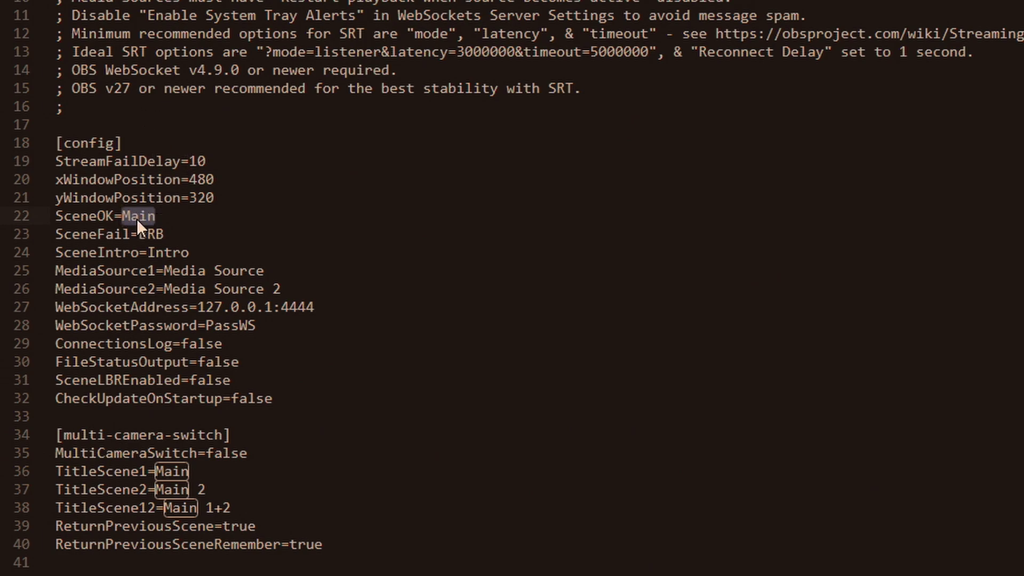
{"action": "left_click", "coordinate": [134, 129]}
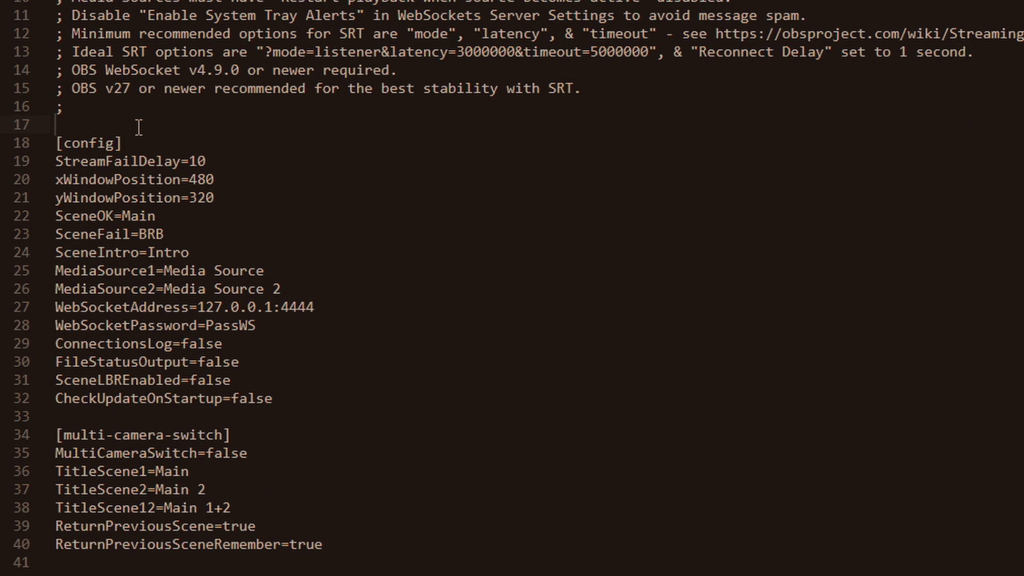
- Switch to OBS Studio and select the GoPro scene in the 4G Stream collection
{"action": "left_click", "coordinate": [140, 143]}
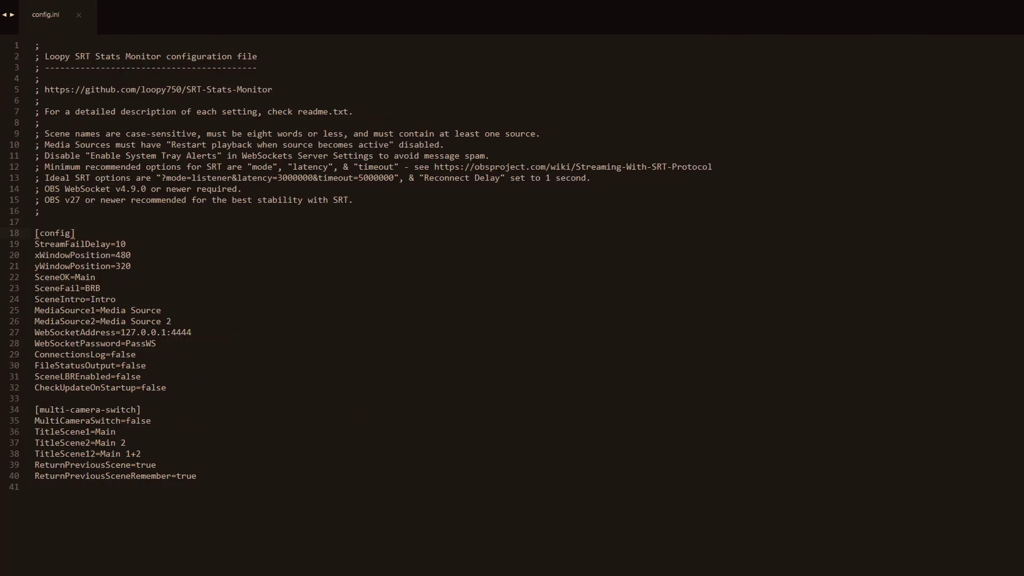
{"action": "key", "text": "alt+Tab"}
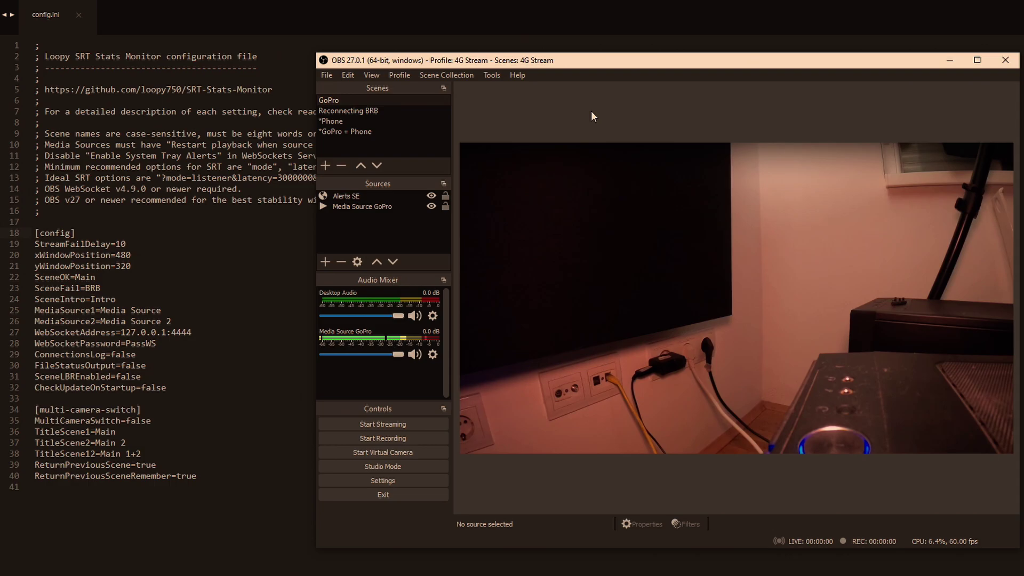
{"action": "left_click", "coordinate": [341, 101]}
{"action": "left_click", "coordinate": [538, 99]}
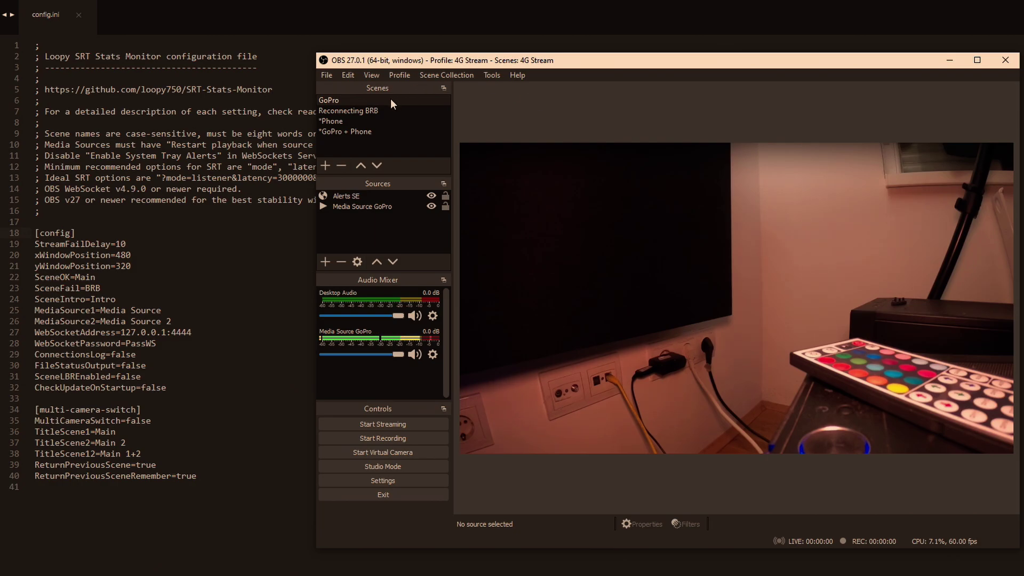
- Replace the SceneOK value Main with GoPro in config.ini
{"action": "left_click", "coordinate": [96, 277]}
{"action": "double_click", "coordinate": [81, 276]}
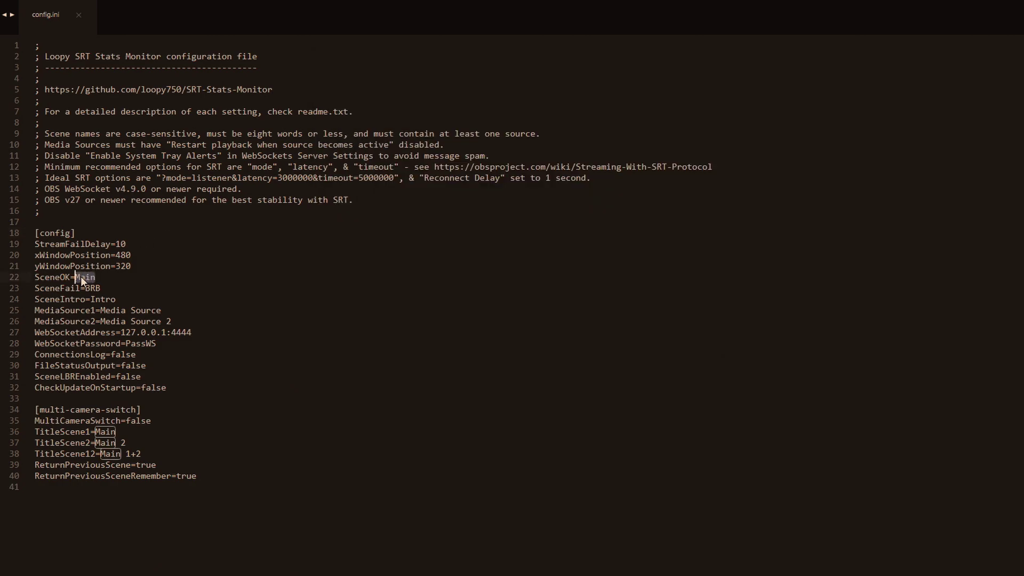
{"action": "type", "text": "GoPro"}
- Select the SceneFail value BRB and compare it with OBS's Reconnecting BRB scene
{"action": "double_click", "coordinate": [107, 288]}
{"action": "key", "text": "alt+Tab"}
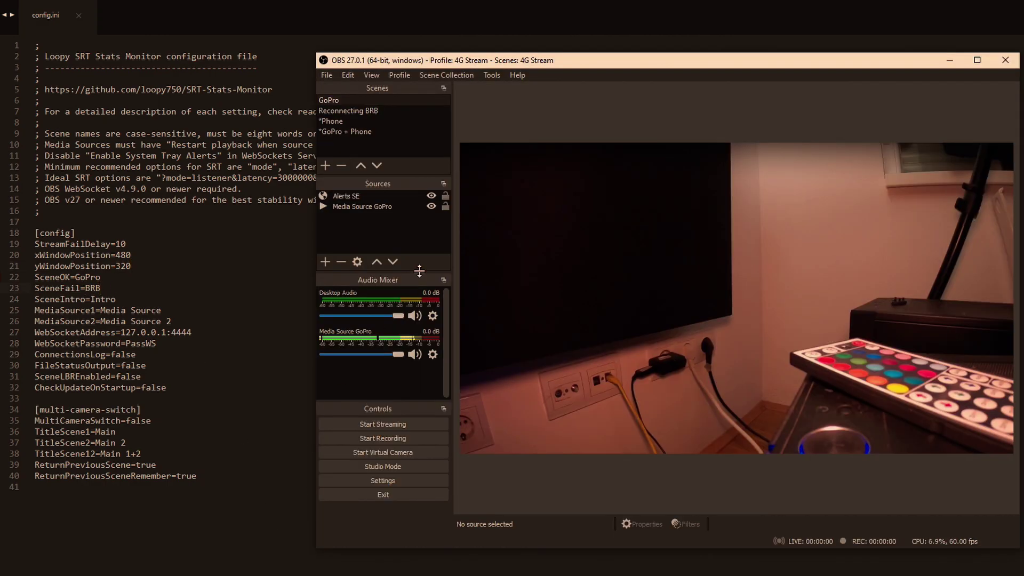
{"action": "left_click", "coordinate": [351, 111]}
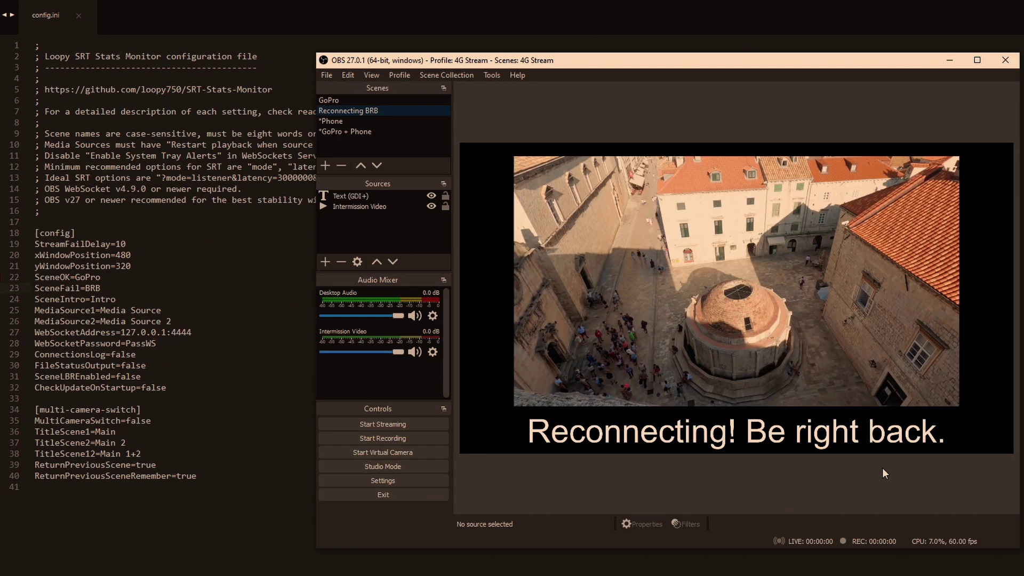
{"action": "left_click", "coordinate": [431, 356]}
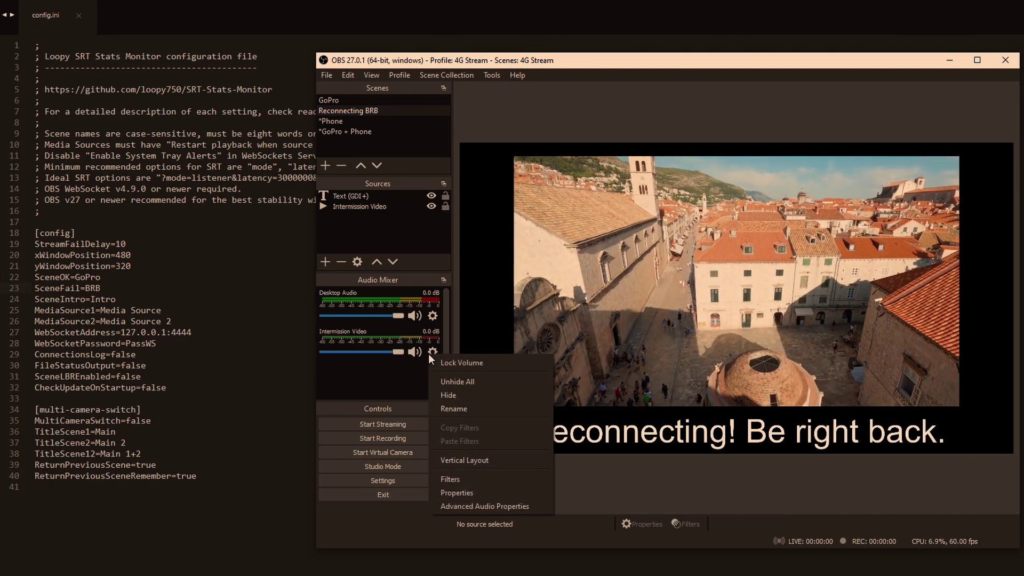
{"action": "left_click", "coordinate": [478, 488]}
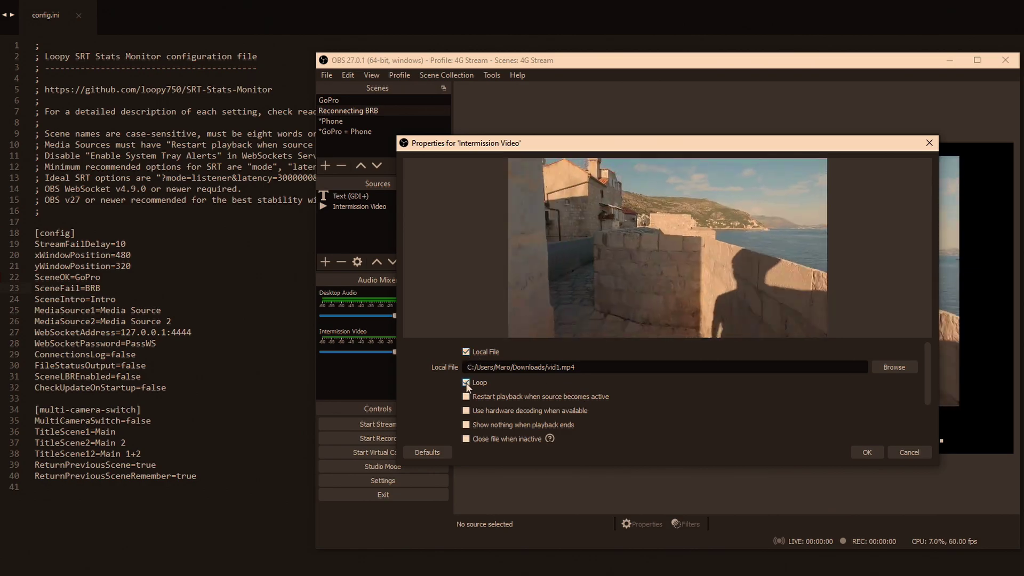
{"action": "mouse_move", "coordinate": [927, 377]}
{"action": "left_mouse_down"}
{"action": "mouse_move", "coordinate": [927, 420]}
{"action": "mouse_move", "coordinate": [911, 367]}
{"action": "left_mouse_up"}
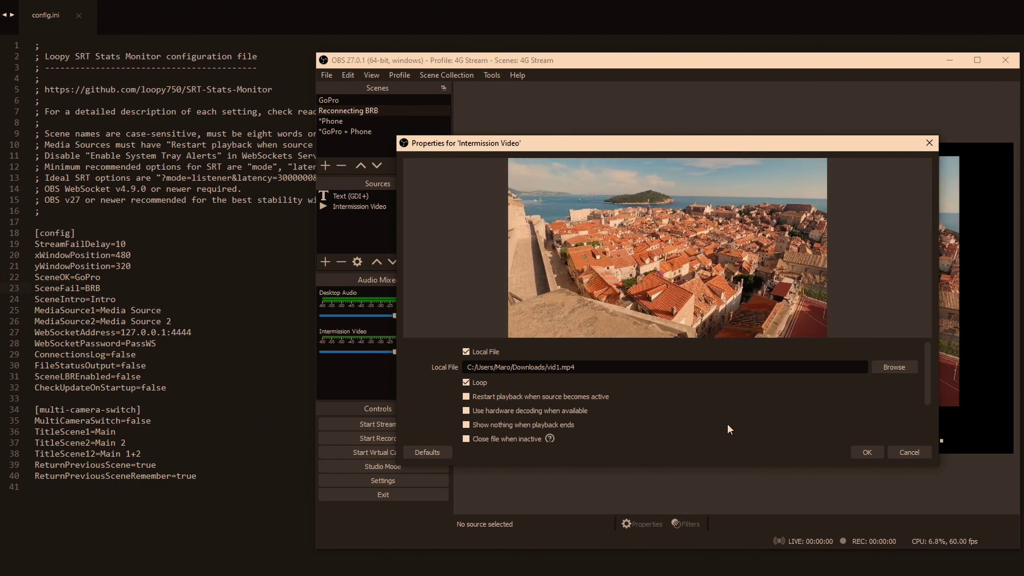
{"action": "left_click", "coordinate": [866, 454]}
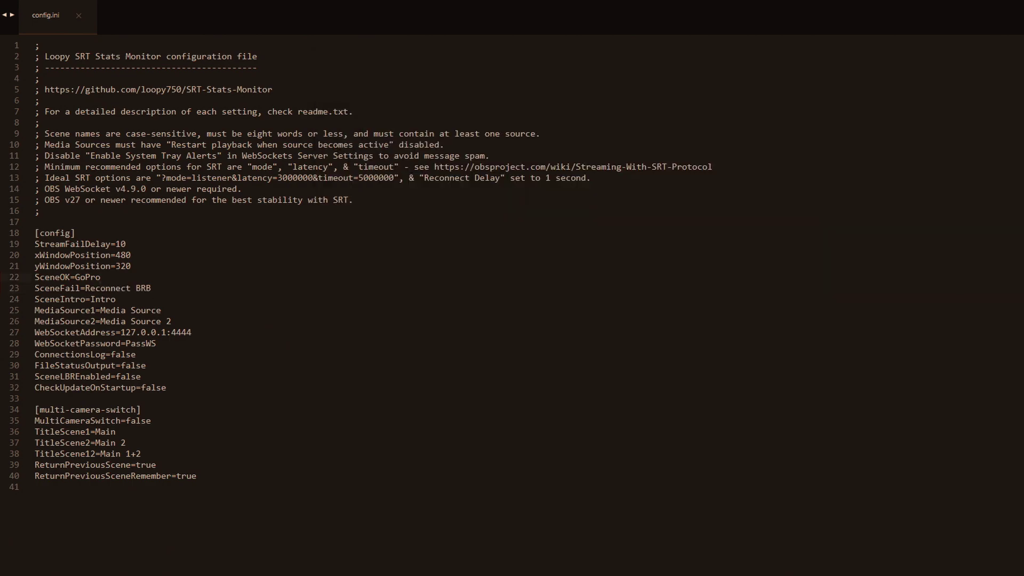
- Change SceneIntro from Intro to GoPro in config.ini and save the file
{"action": "key", "text": "alt+Tab"}
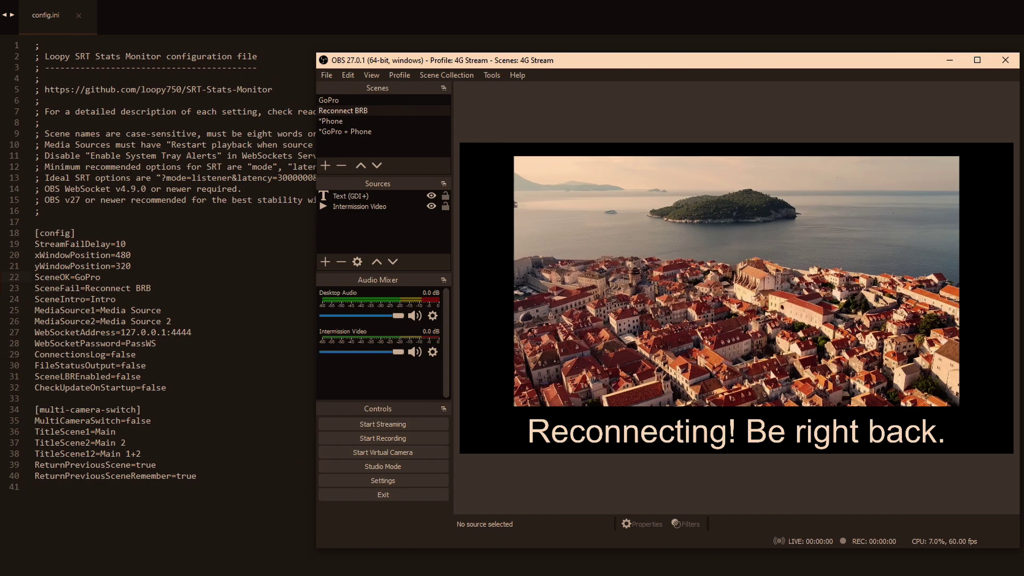
{"action": "key", "text": "alt+Tab"}
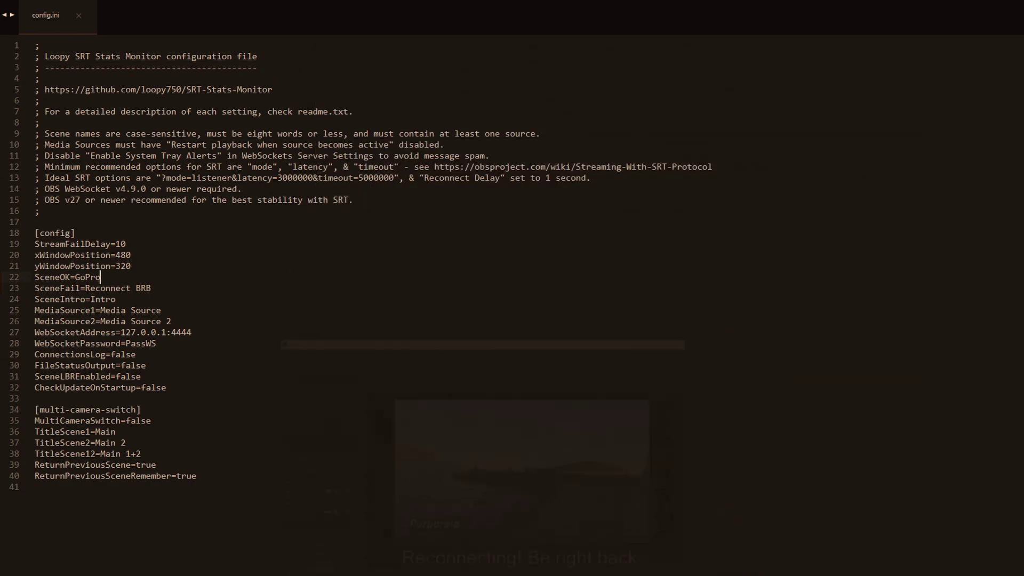
{"action": "left_click", "coordinate": [120, 300]}
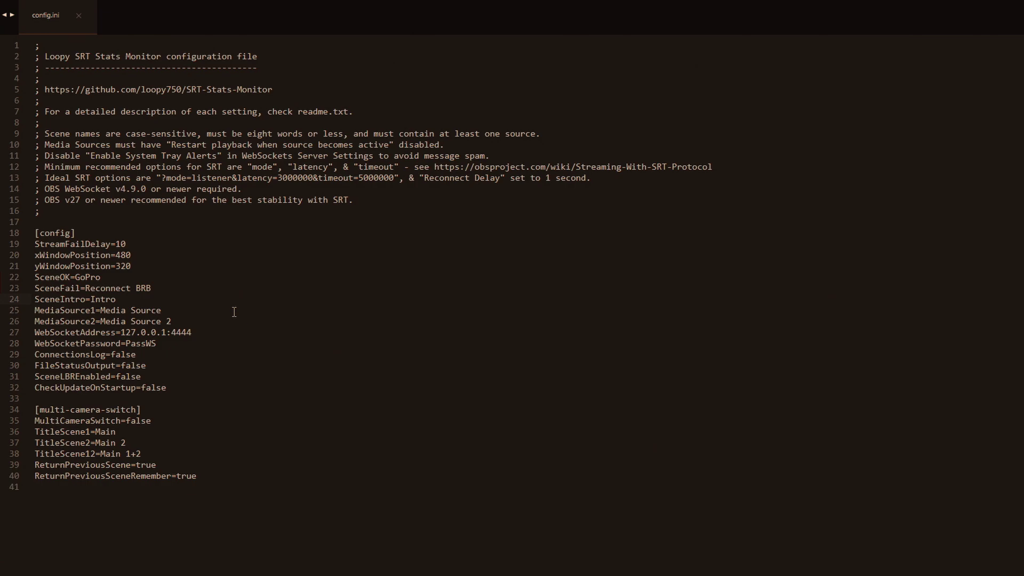
{"action": "left_click_drag", "start_coordinate": [132, 300], "coordinate": [91, 300]}
{"action": "type", "text": "GoPro"}
{"action": "key", "text": "ctrl+s"}
- Check the Media Source GoPro name in OBS and set MediaSource1 to it, then save
{"action": "key", "text": "alt+Tab"}
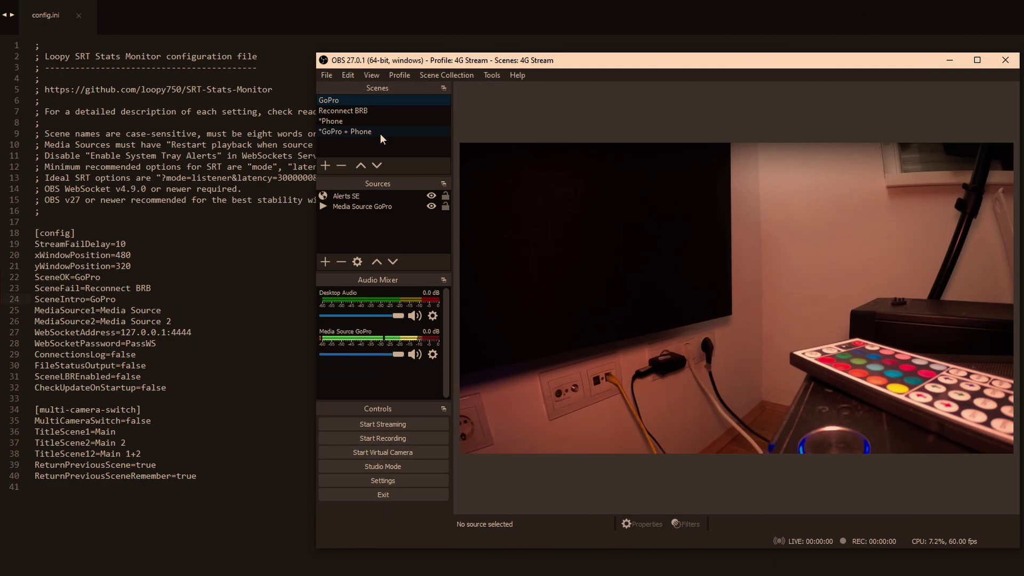
{"action": "left_click", "coordinate": [348, 209]}
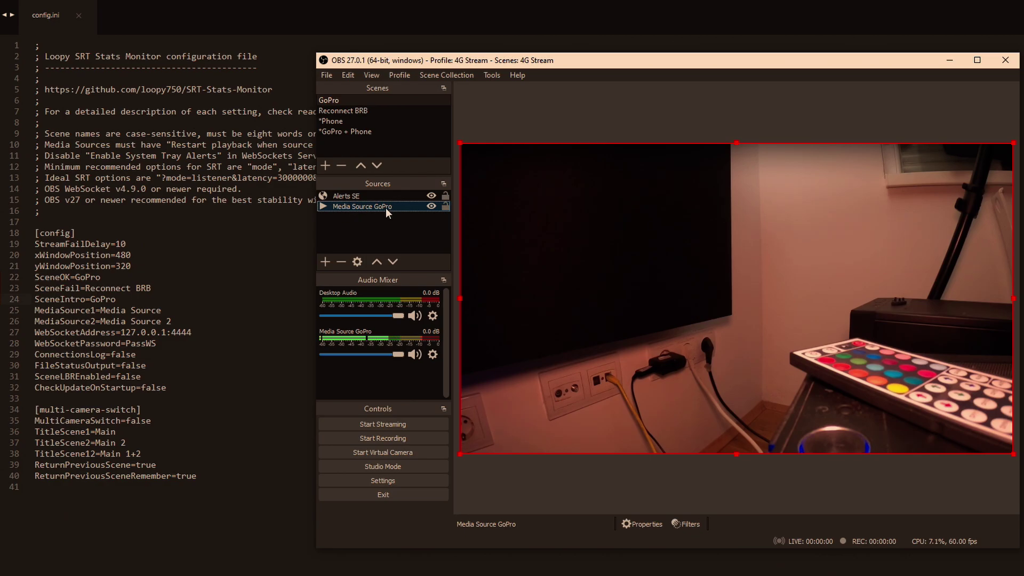
{"action": "left_click", "coordinate": [169, 309]}
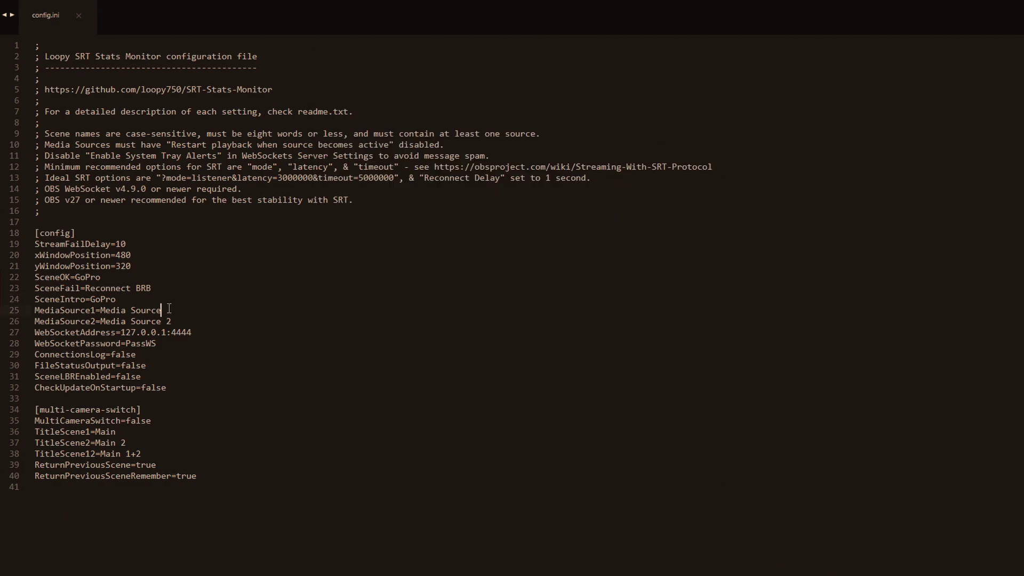
{"action": "type", "text": "GoPro"}
{"action": "key", "text": "ctrl+s"}
- Highlight the MediaSource1, MediaSource2 and 127.0.0.1:4444 WebSocket address lines in config.ini
{"action": "left_click_drag", "start_coordinate": [198, 310], "coordinate": [40, 312]}
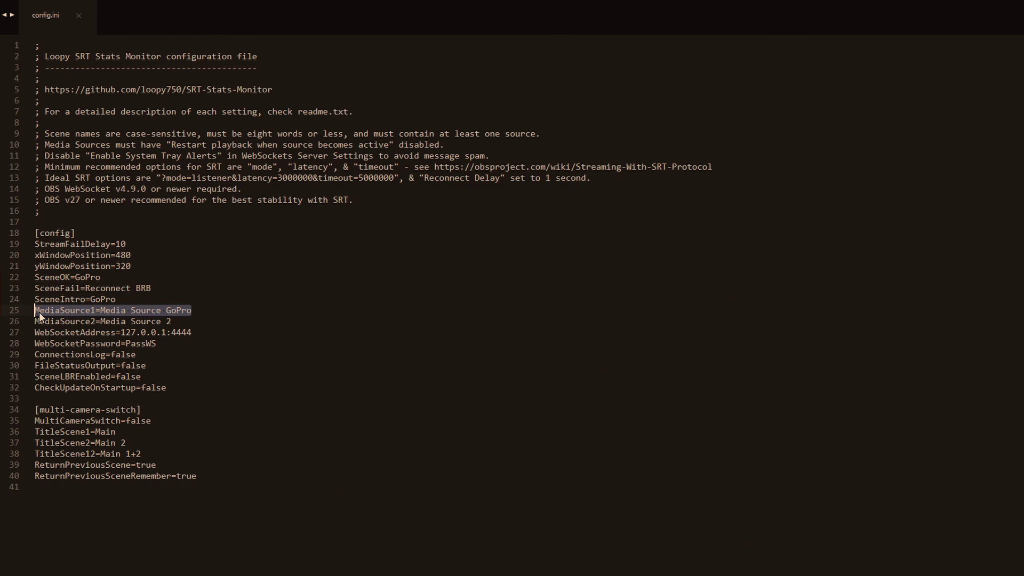
{"action": "left_click", "coordinate": [176, 279]}
{"action": "left_click_drag", "start_coordinate": [179, 320], "coordinate": [34, 323]}
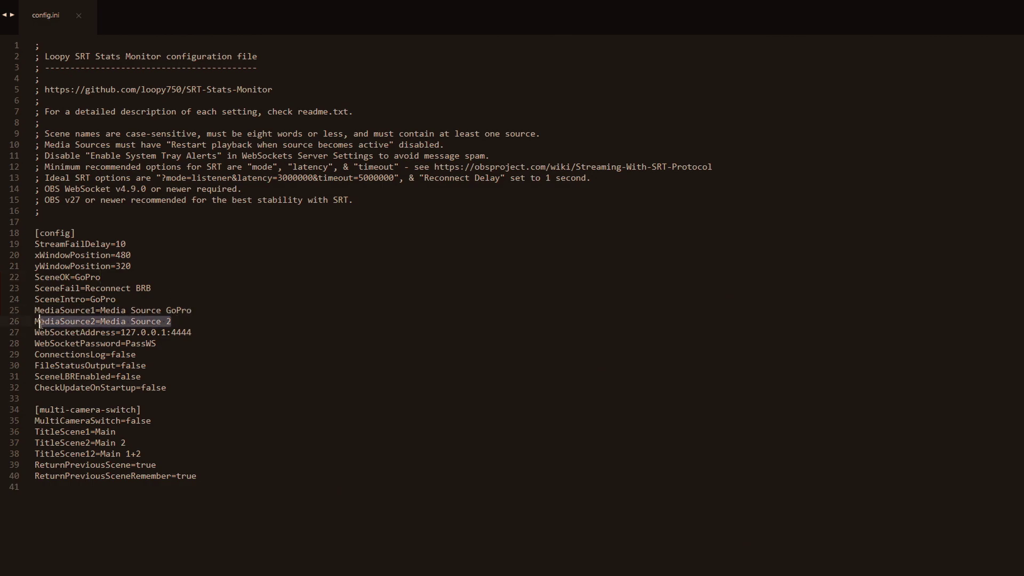
{"action": "left_click", "coordinate": [165, 293]}
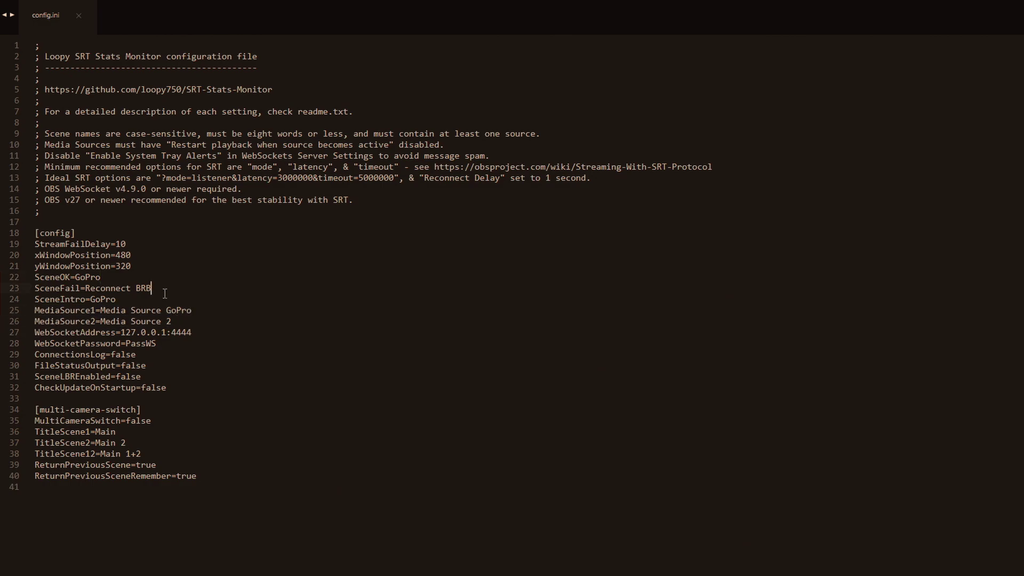
{"action": "mouse_move", "coordinate": [194, 332]}
{"action": "left_mouse_down"}
{"action": "mouse_move", "coordinate": [120, 332]}
{"action": "mouse_move", "coordinate": [192, 332]}
{"action": "left_mouse_up"}
{"action": "left_click", "coordinate": [169, 297]}
- Confirm WebSockets server port 4444, set a new server password, and select the old one in config.ini
{"action": "left_click", "coordinate": [190, 288]}
{"action": "key", "text": "alt+Tab"}
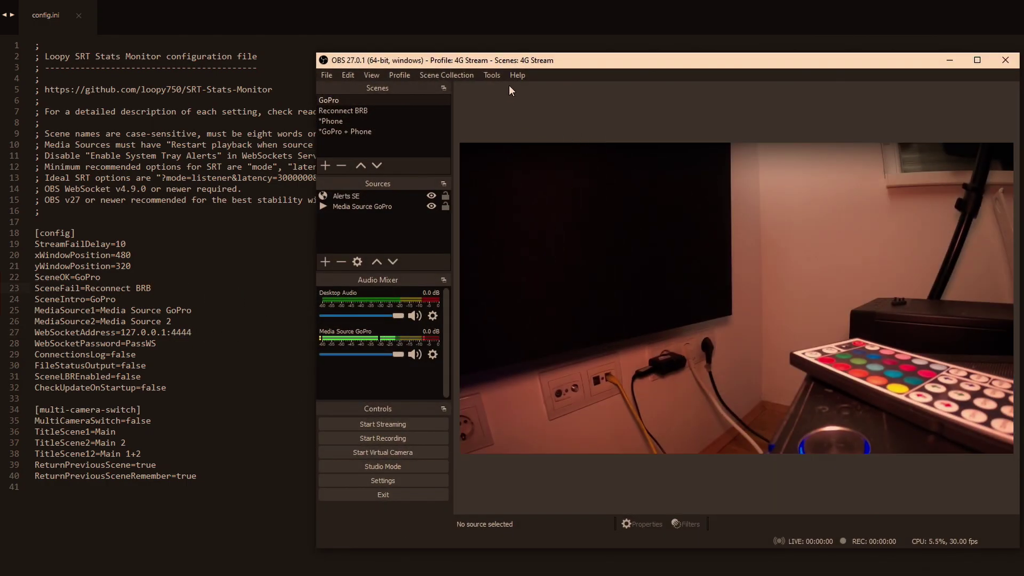
{"action": "left_click", "coordinate": [492, 76]}
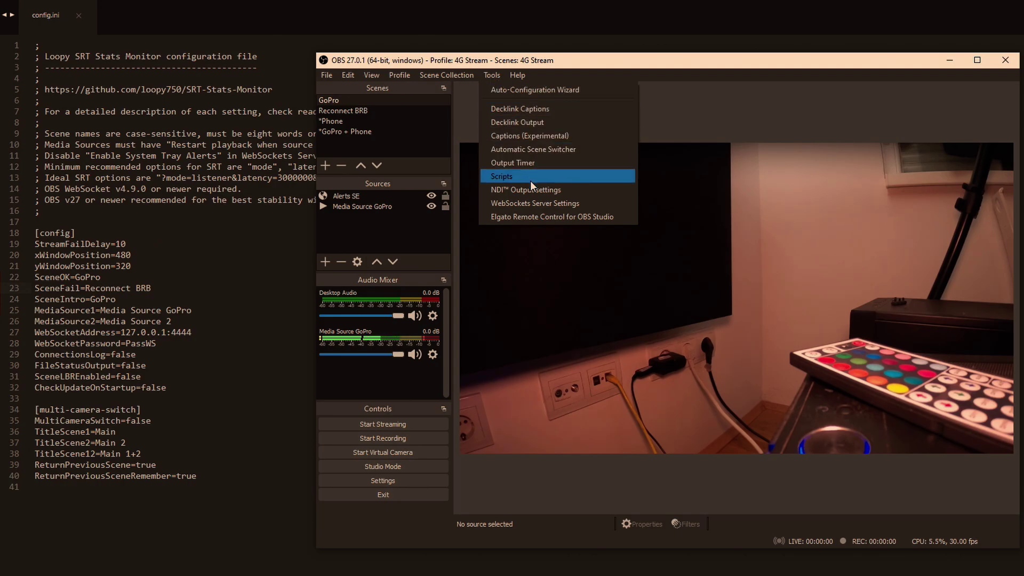
{"action": "left_click", "coordinate": [531, 210]}
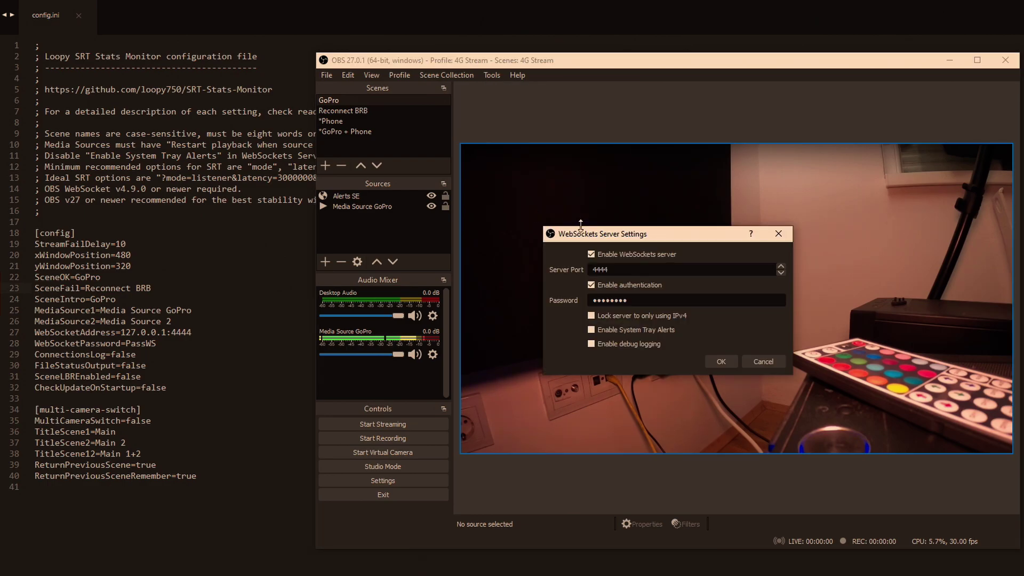
{"action": "left_click_drag", "start_coordinate": [615, 232], "coordinate": [613, 219]}
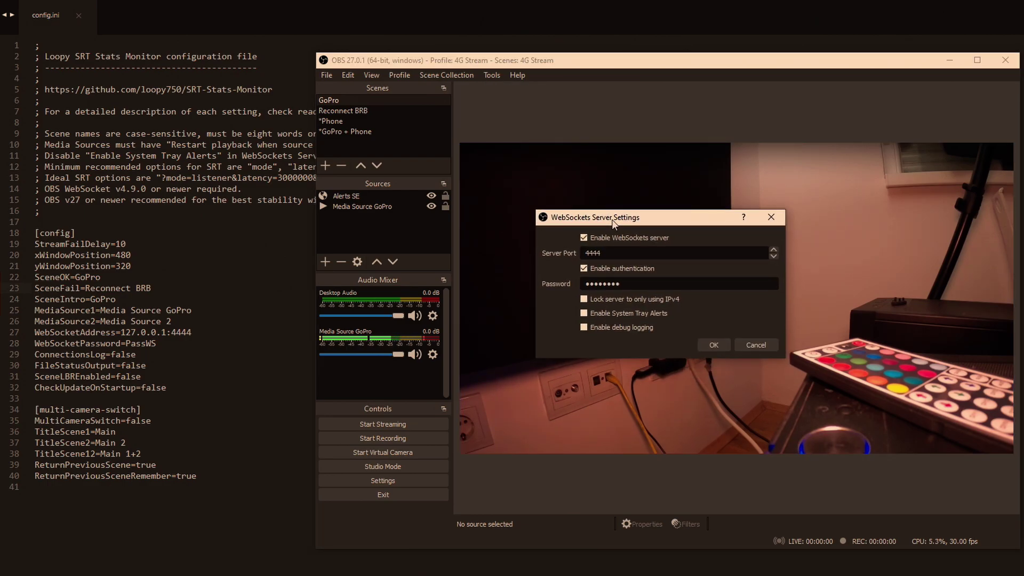
{"action": "double_click", "coordinate": [592, 254]}
{"action": "left_click_drag", "start_coordinate": [625, 284], "coordinate": [579, 284]}
{"action": "type", "text": "Pas"}
{"action": "left_click", "coordinate": [713, 345]}
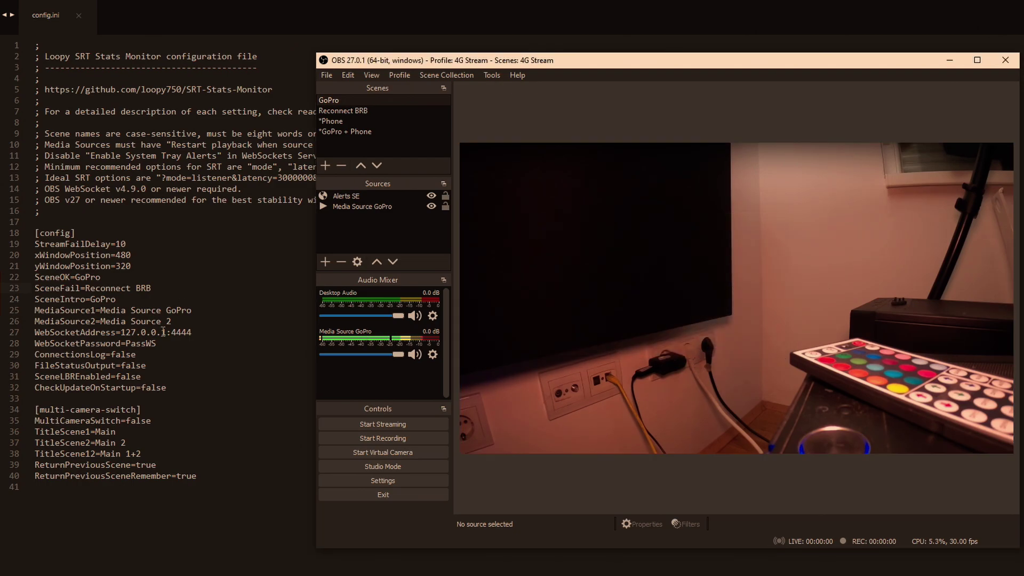
{"action": "left_click_drag", "start_coordinate": [157, 344], "coordinate": [126, 344]}
{"action": "type", "text": "123"}
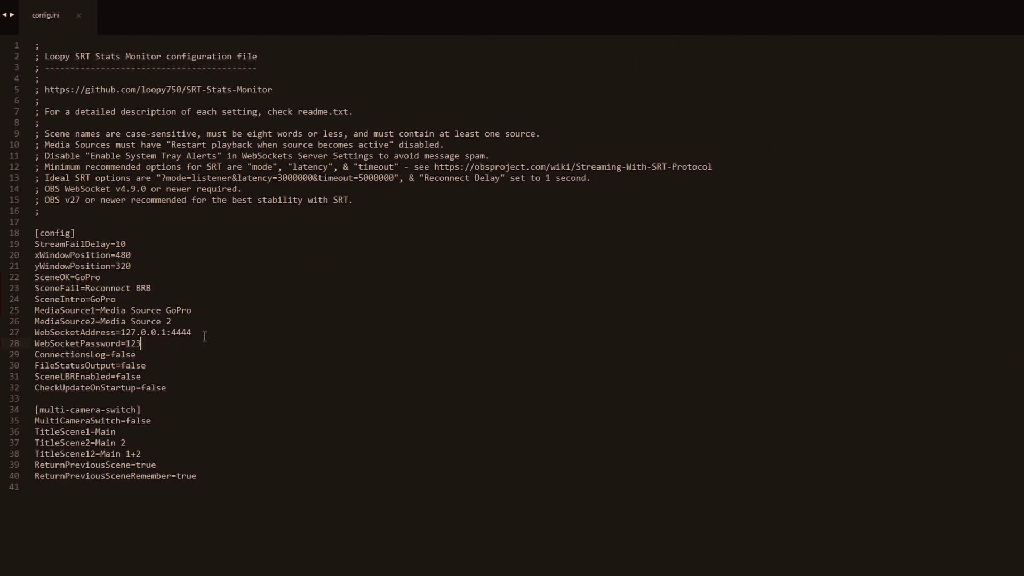
{"action": "left_click_drag", "start_coordinate": [136, 355], "coordinate": [111, 354]}
{"action": "type", "text": "true"}
{"action": "double_click", "coordinate": [134, 366]}
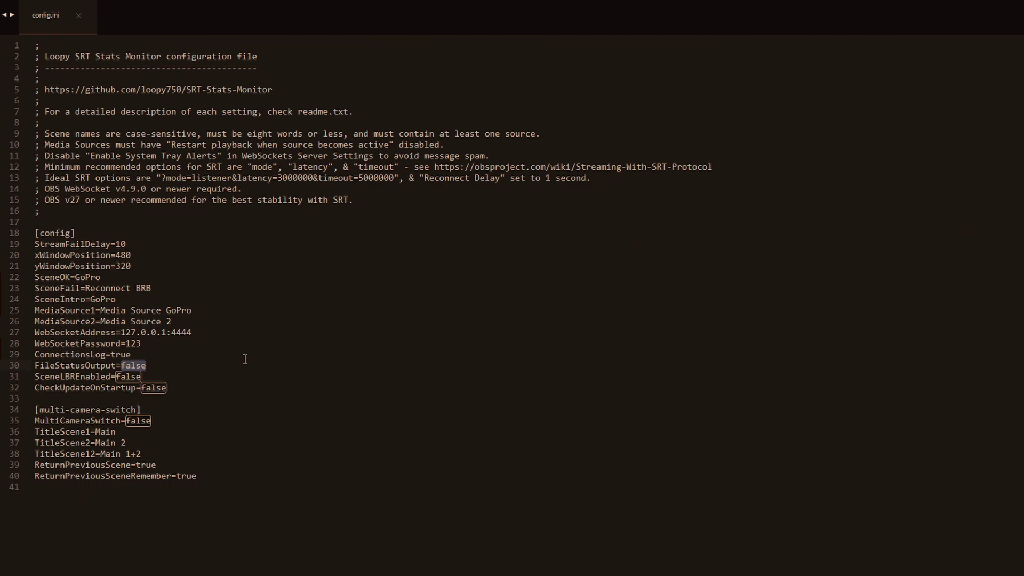
{"action": "left_click", "coordinate": [148, 367]}
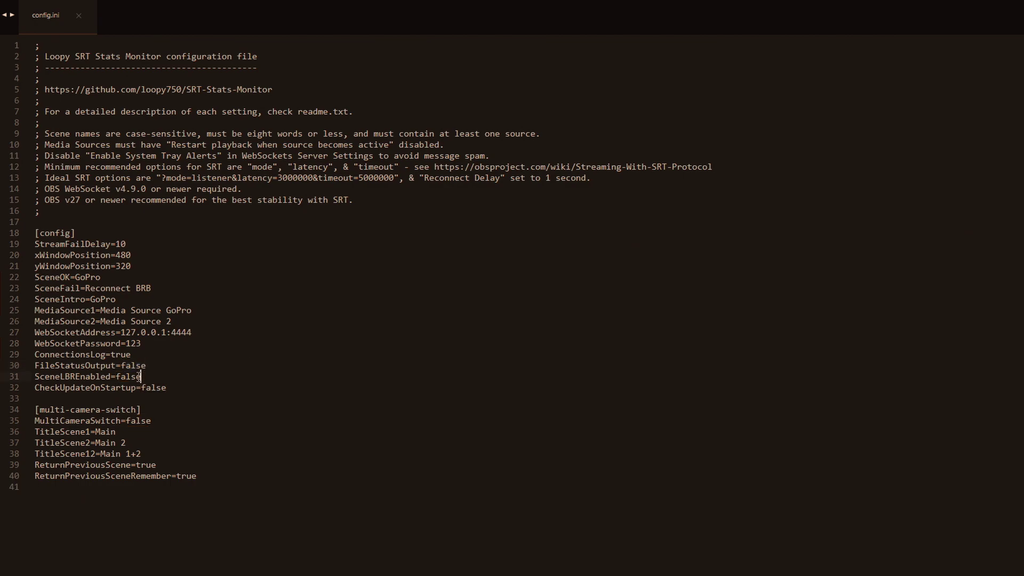
{"action": "key", "text": "End"}
{"action": "left_click_drag", "start_coordinate": [136, 390], "coordinate": [35, 389]}
{"action": "left_click", "coordinate": [189, 387]}
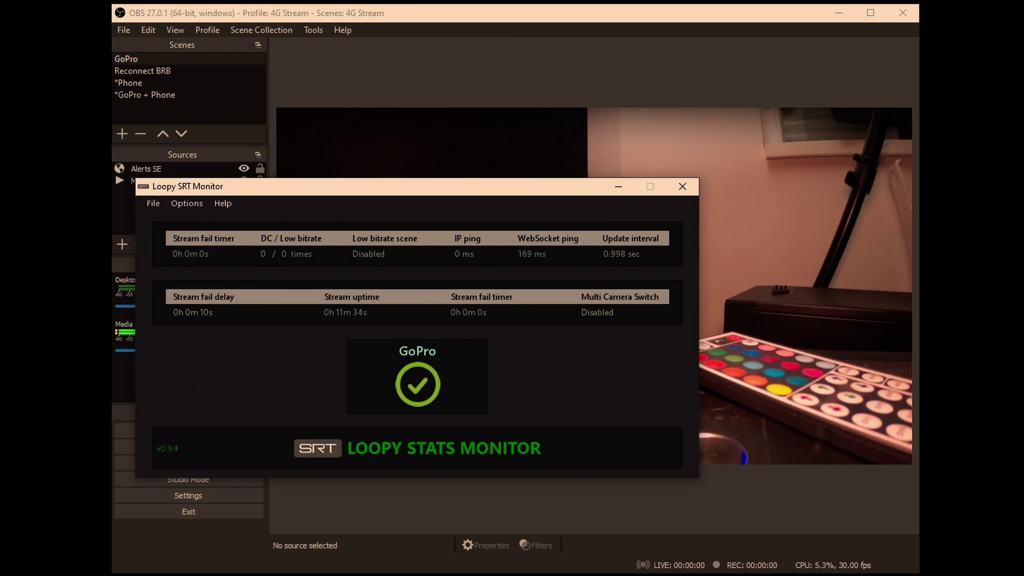
{"action": "left_click", "coordinate": [671, 187]}
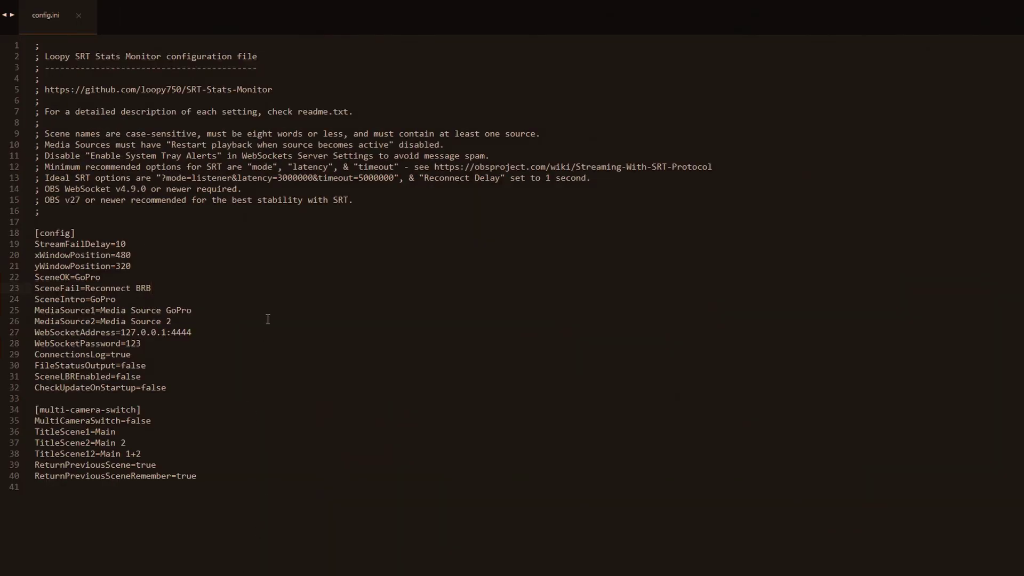
- Change SceneOK to GoPro1 in config.ini and save it
{"action": "left_click", "coordinate": [102, 277]}
{"action": "type", "text": "1"}
{"action": "key", "text": "ctrl+s"}
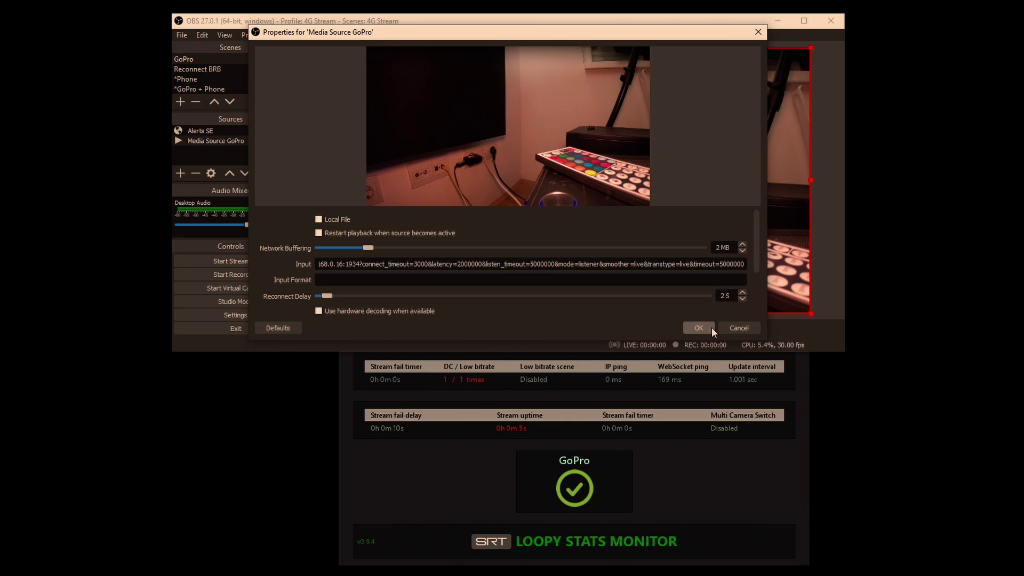
- Cancel the Media Source GoPro properties dialog without changes
{"action": "left_click", "coordinate": [741, 329]}
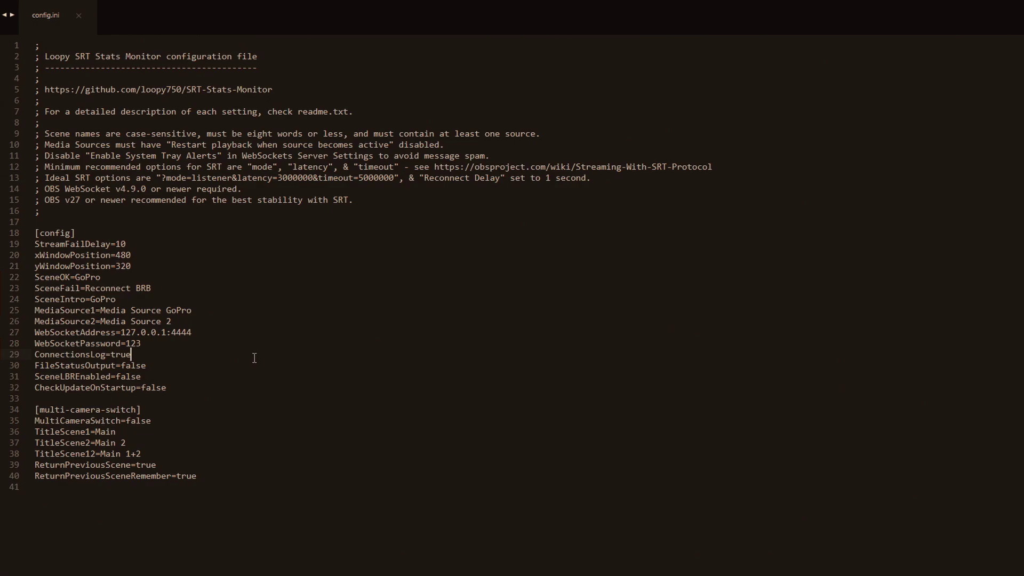
- Set MediaSource2 to Media Source Phone and verify that source name in OBS's Phone scene
{"action": "double_click", "coordinate": [168, 321]}
{"action": "type", "text": "Phoen"}
{"action": "key", "text": "BackSpace"}
{"action": "key", "text": "BackSpace"}
{"action": "type", "text": "ne"}
{"action": "key", "text": "alt+Tab"}
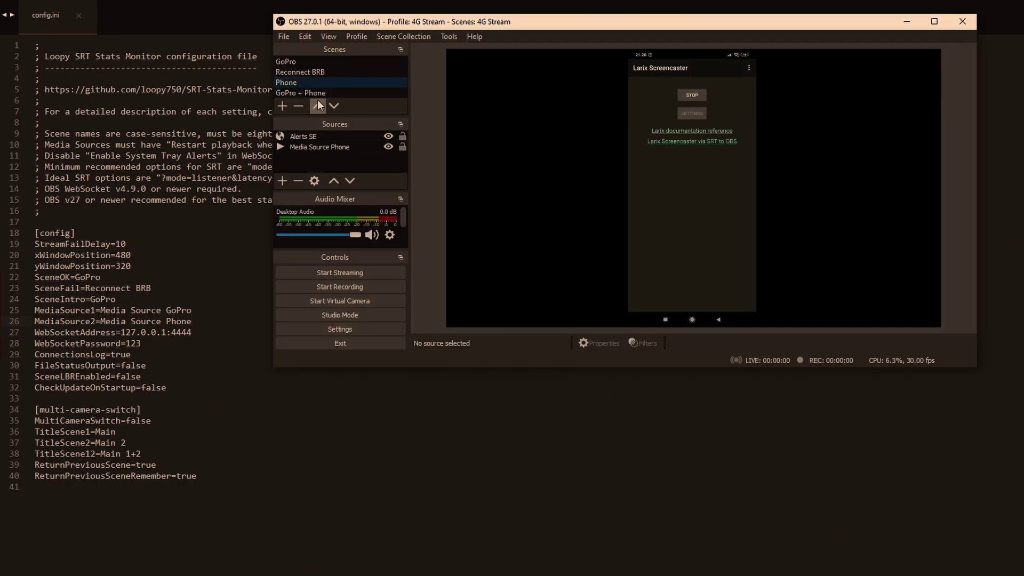
{"action": "left_click", "coordinate": [329, 145]}
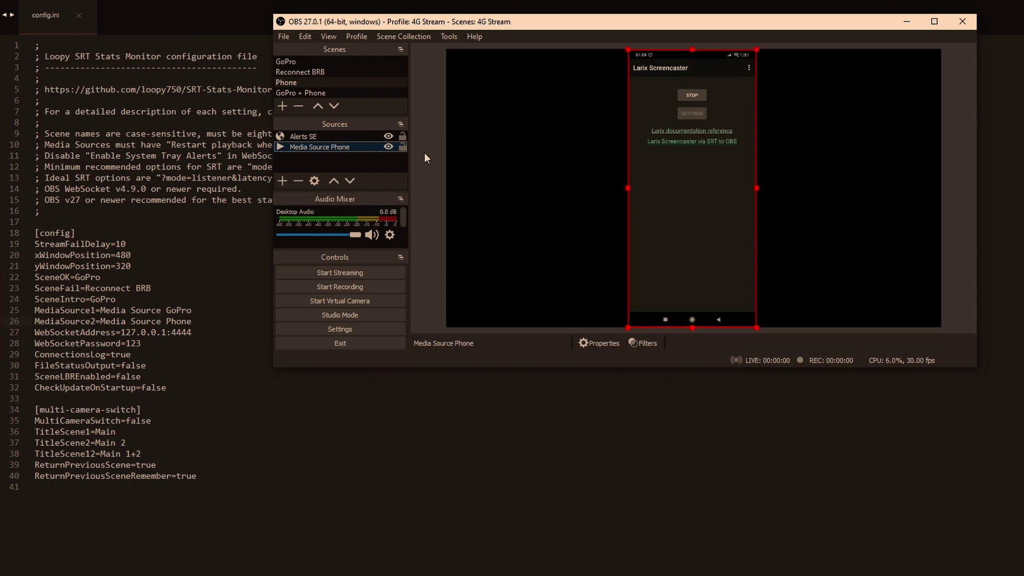
{"action": "left_click", "coordinate": [444, 152]}
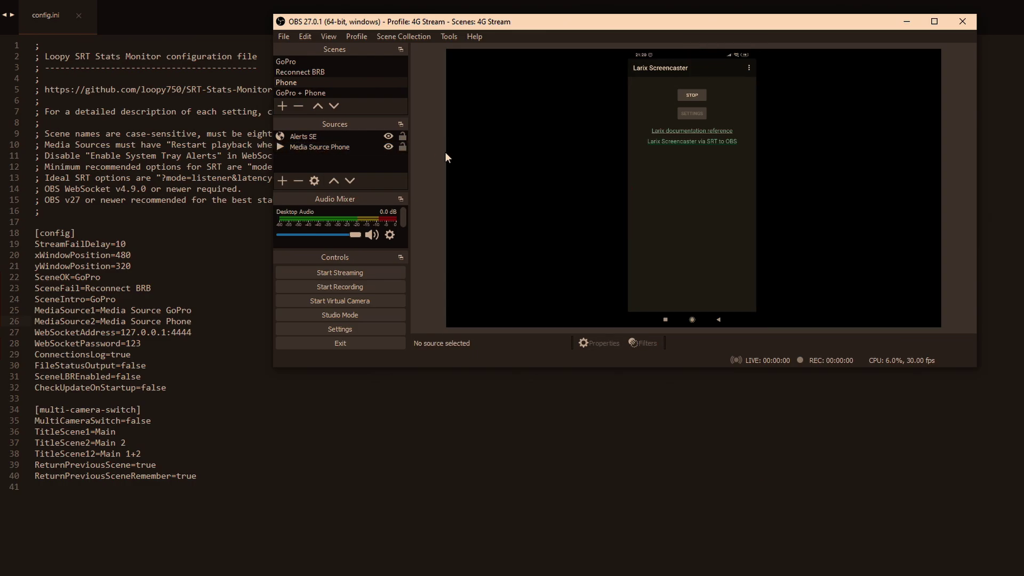
{"action": "key", "text": "alt+Tab"}
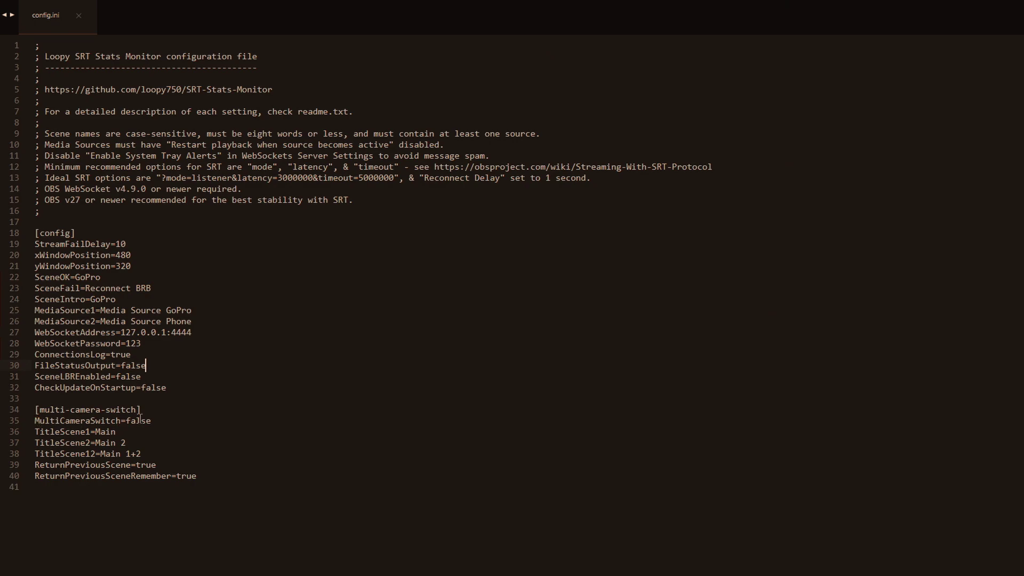
- In config.ini, change MultiCameraSwitch from false to true and start replacing TitleScene1's Main value
{"action": "left_click_drag", "start_coordinate": [152, 421], "coordinate": [126, 421]}
{"action": "type", "text": "true"}
{"action": "key", "text": "alt+Tab"}
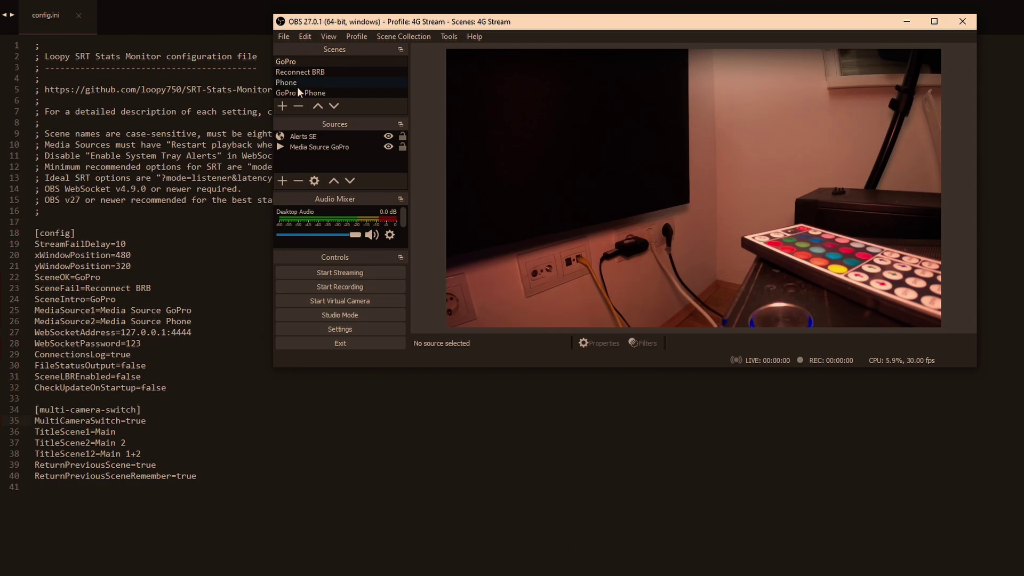
{"action": "double_click", "coordinate": [119, 432]}
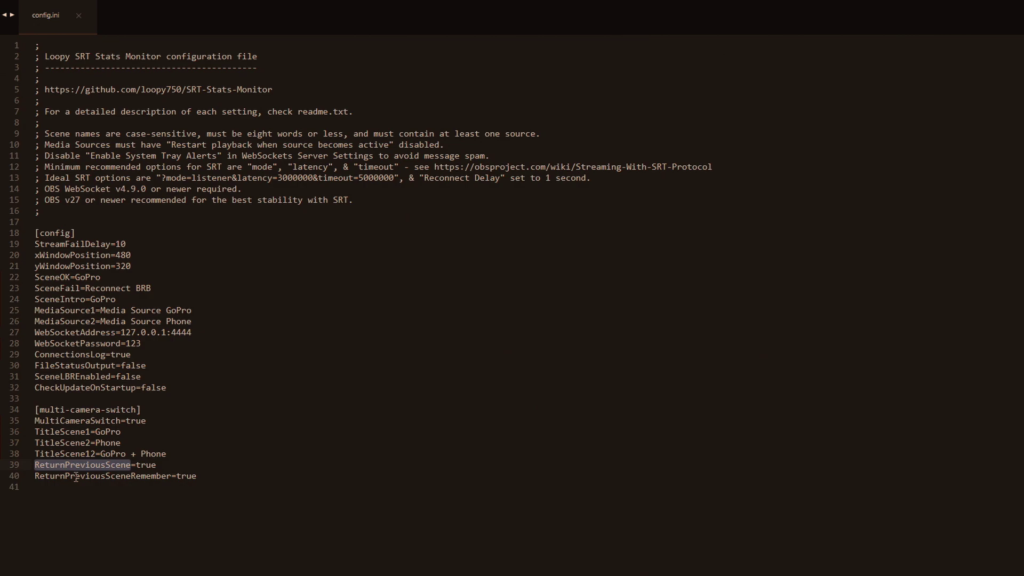
{"action": "double_click", "coordinate": [89, 477]}
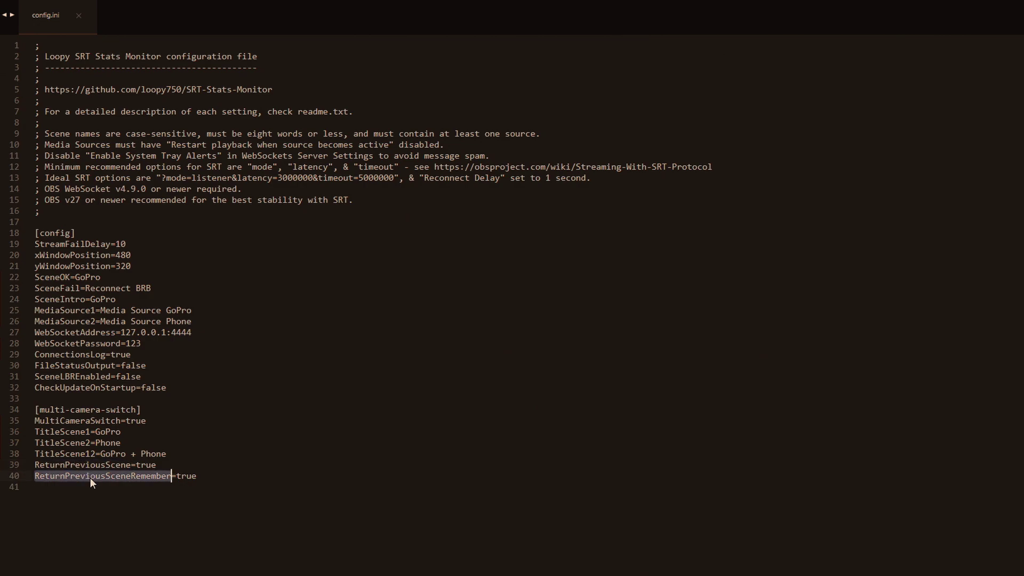
{"action": "left_click", "coordinate": [167, 423]}
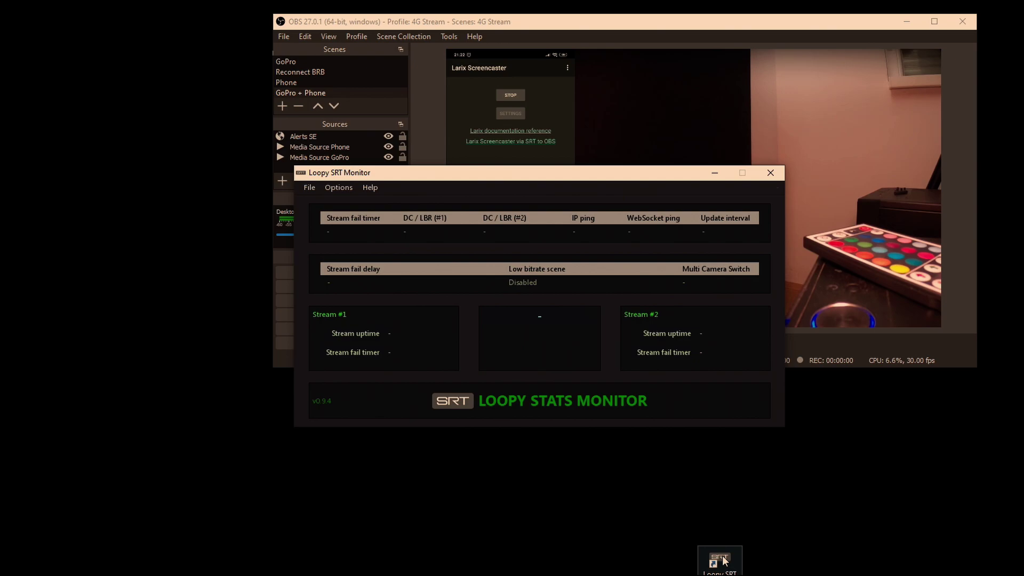
- Move the Loopy SRT Monitor window down-right to uncover OBS
{"action": "left_click_drag", "start_coordinate": [565, 177], "coordinate": [687, 342]}
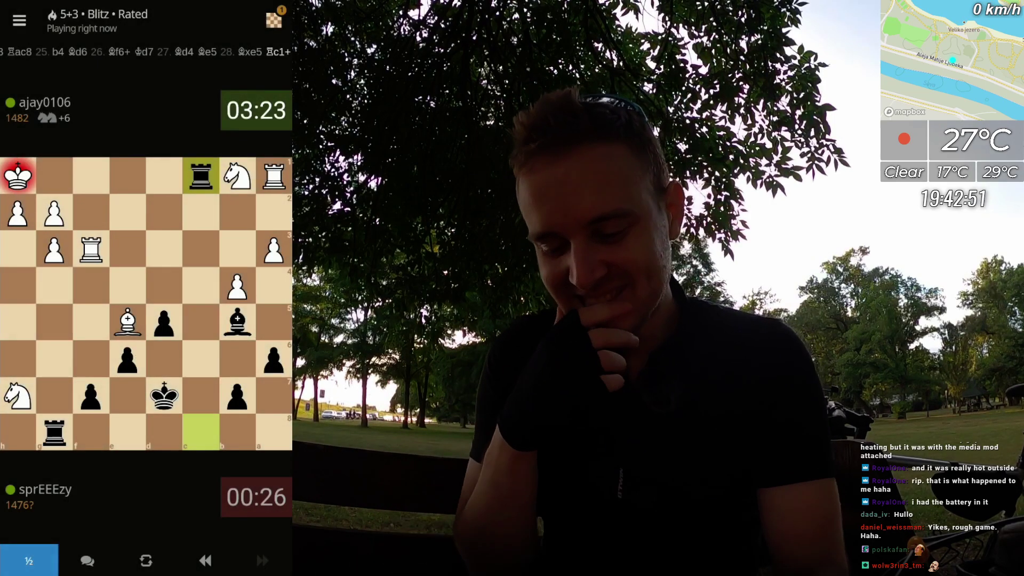
- Finish the chess game by moving the rook to f1 for checkmate
{"action": "left_click", "coordinate": [200, 175]}
{"action": "left_click", "coordinate": [91, 176]}
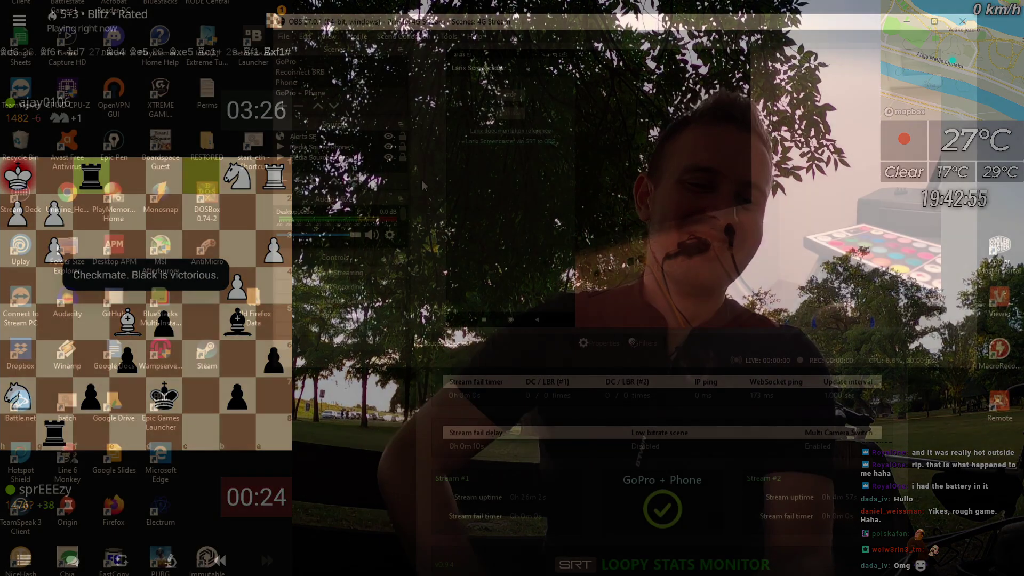